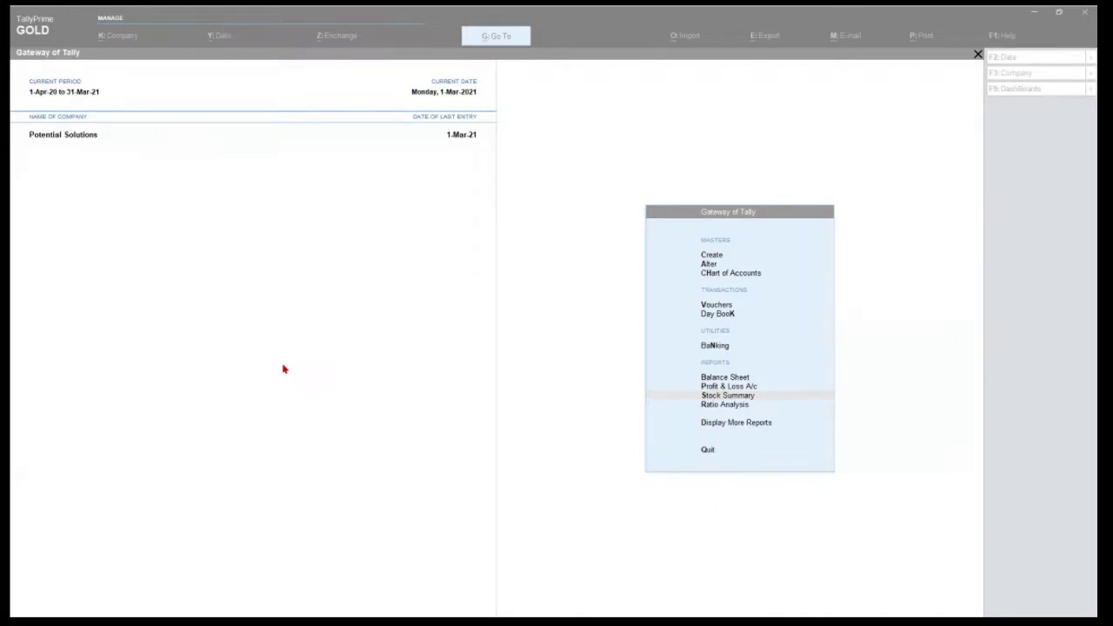
Step: Focus TallyPrime and choose Alter in Gateway of Tally to list the alterable masters
click(600, 18)
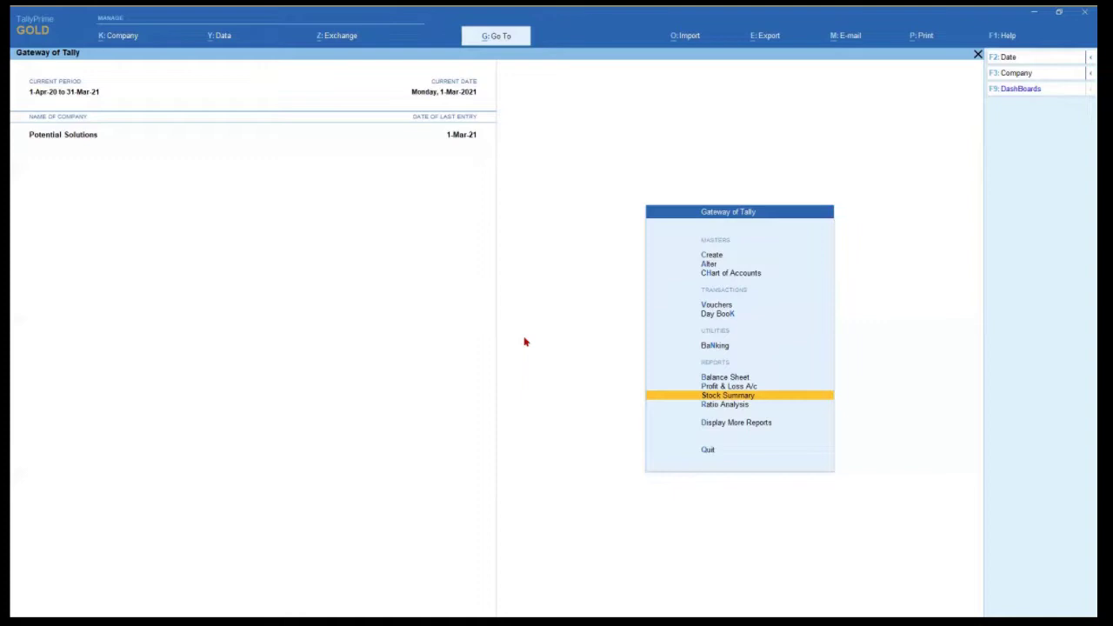
key(Up)
key(Up)
key(Up)
key(Up)
key(Up)
key(Up)
key(Up)
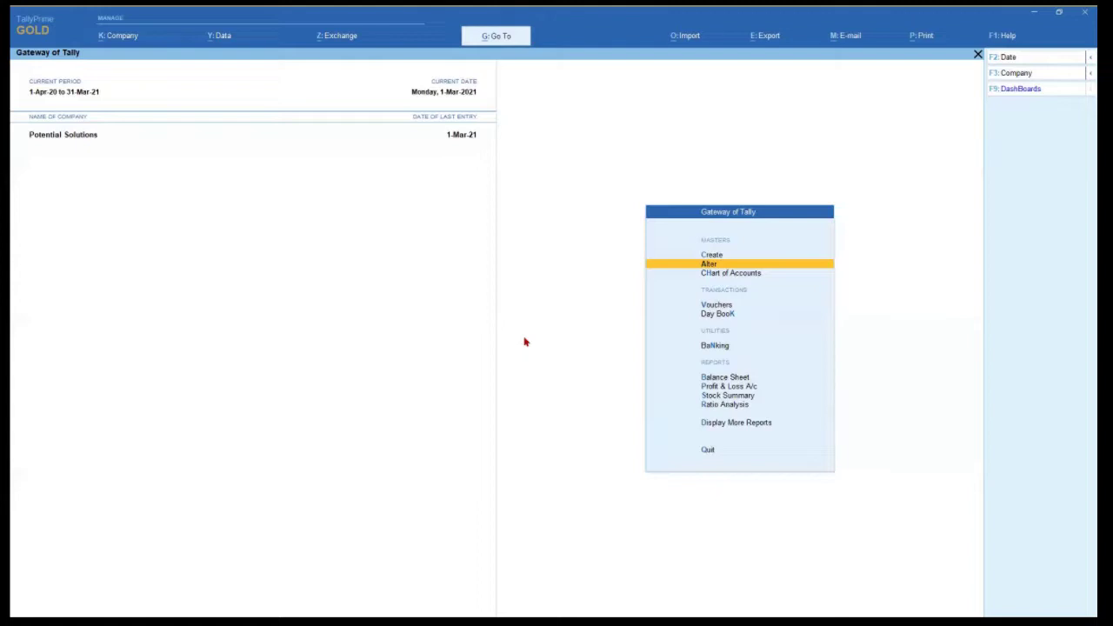
key(Up)
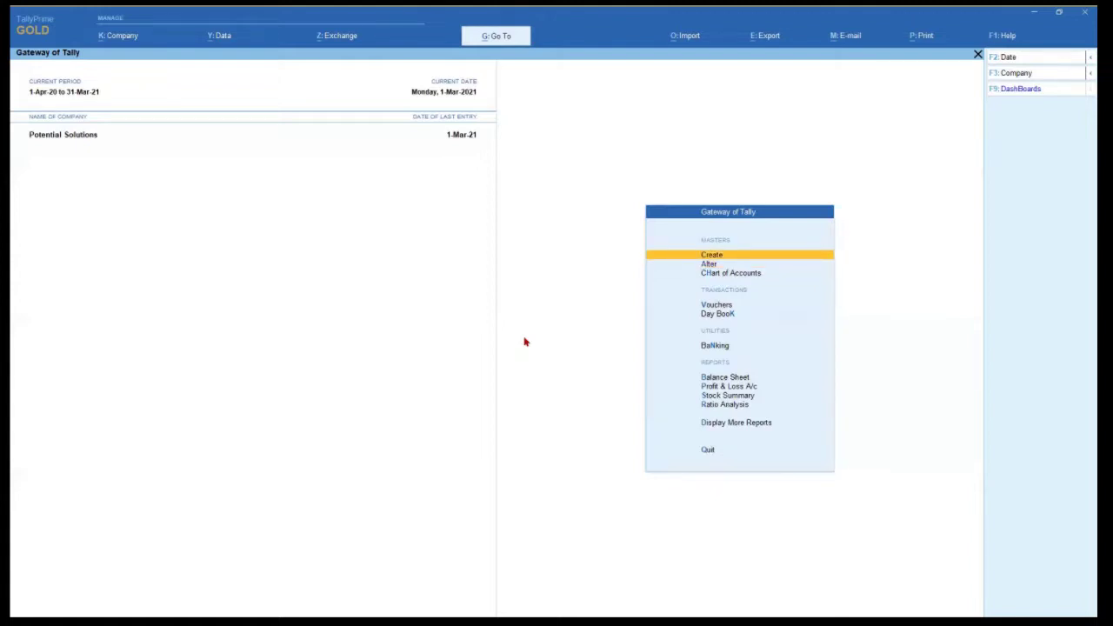
key(Down)
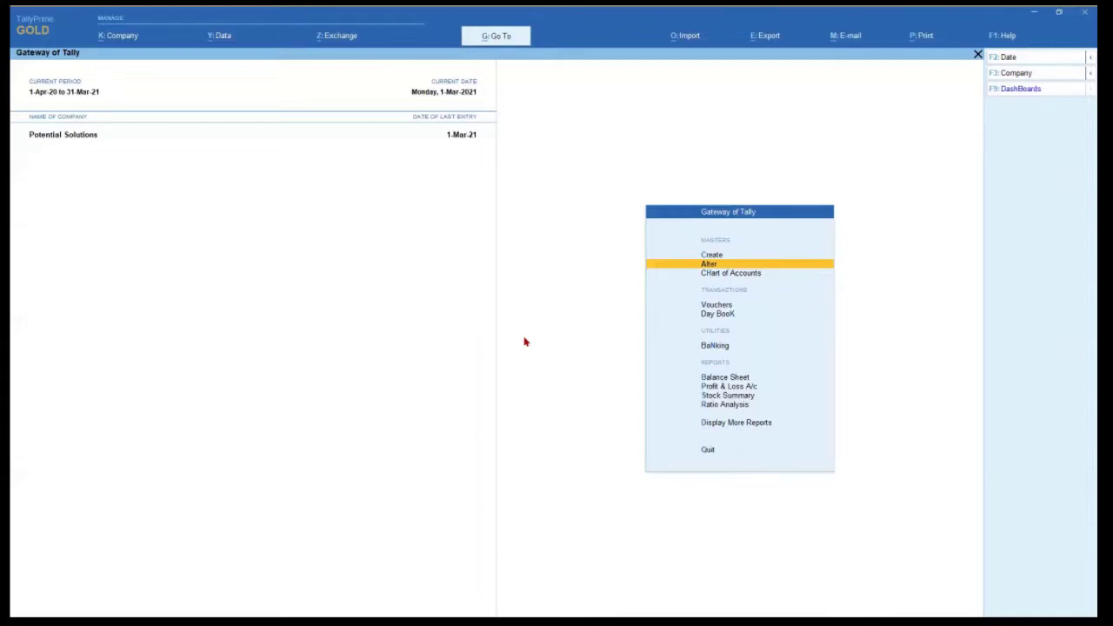
key(Return)
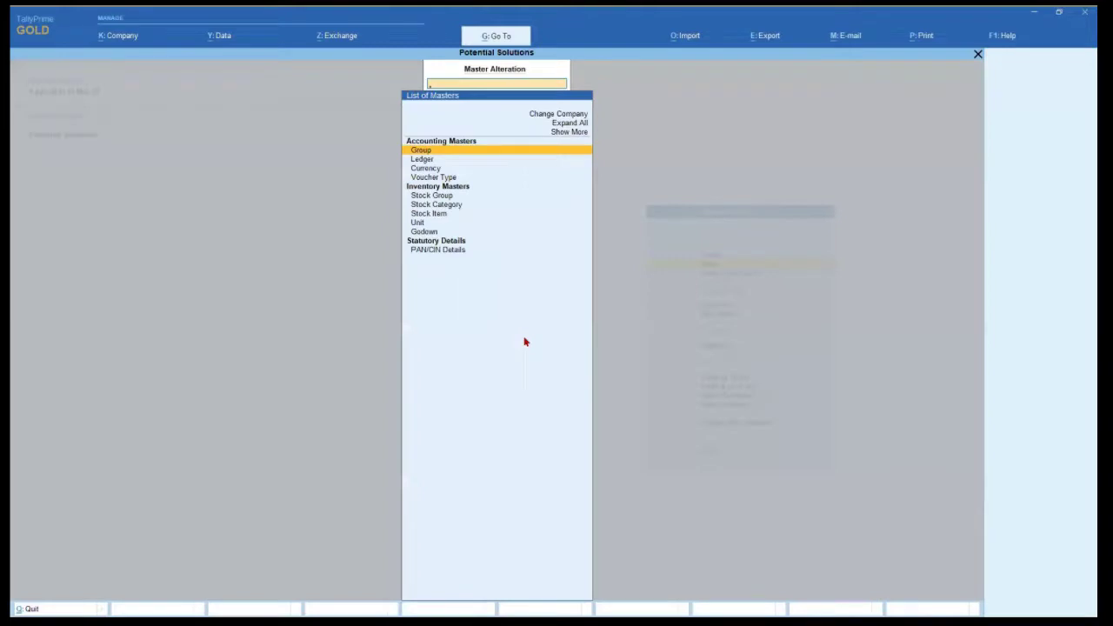
Step: Open the Dell Laptop - I3 stock item for alteration, leaving its F12 configuration unchanged
key(Down)
key(Down)
key(Down)
key(Down)
key(Down)
key(Down)
key(Return)
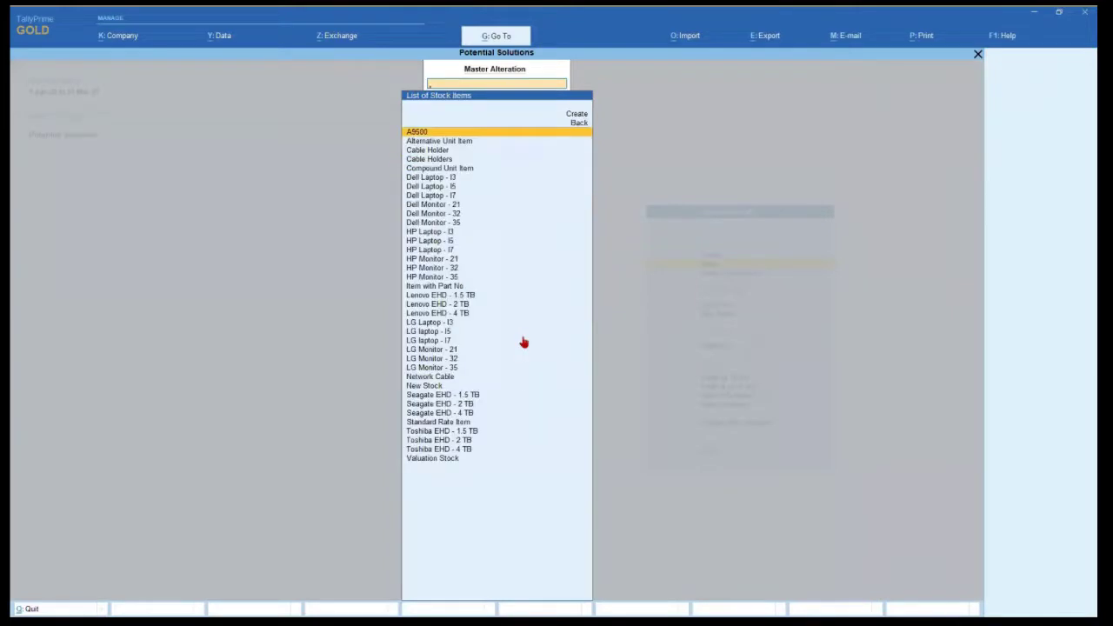
key(Down)
key(Down)
key(Down)
key(Down)
key(Down)
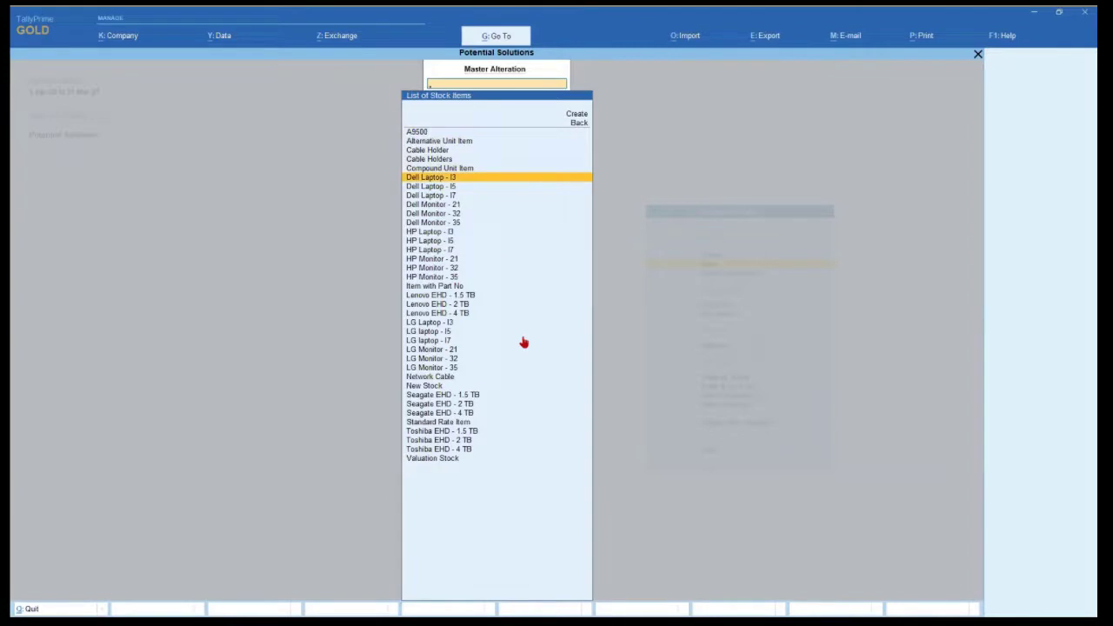
key(Return)
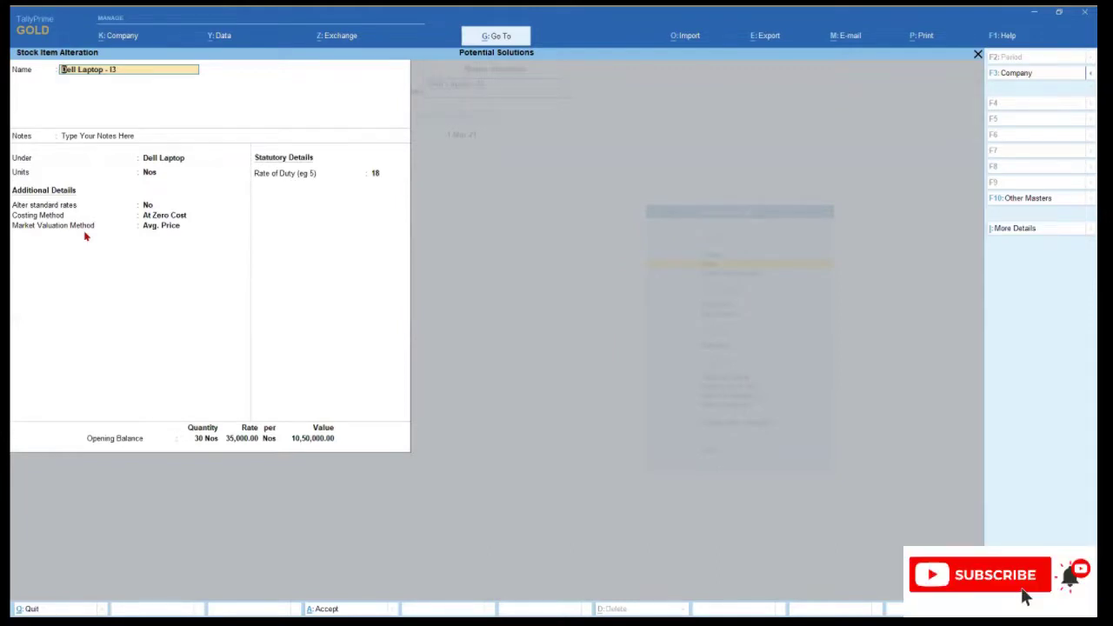
key(F12)
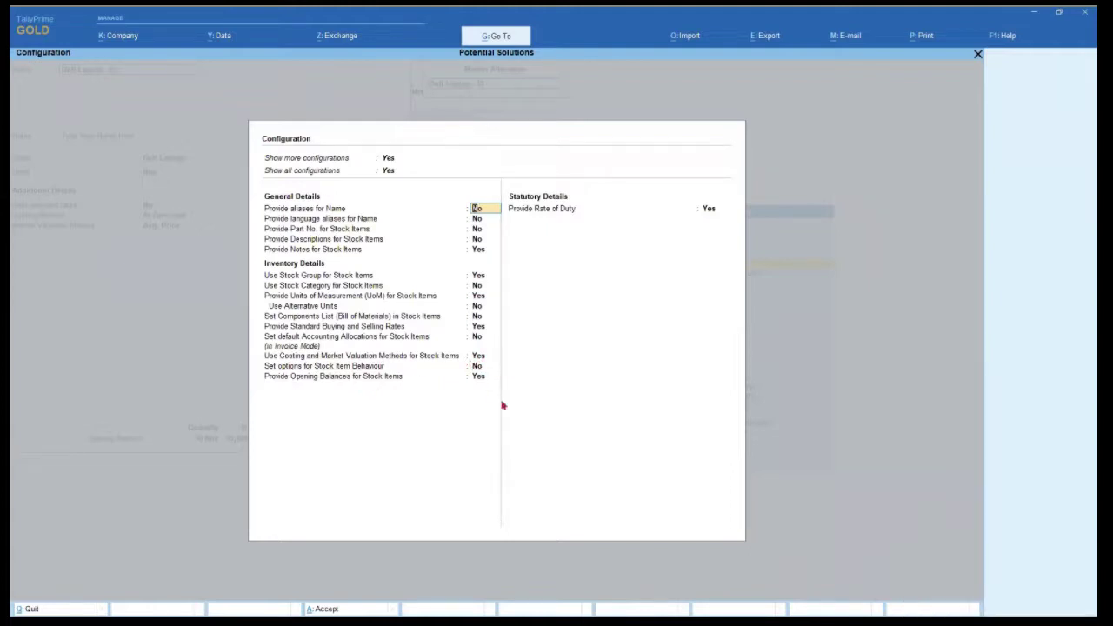
key(Escape)
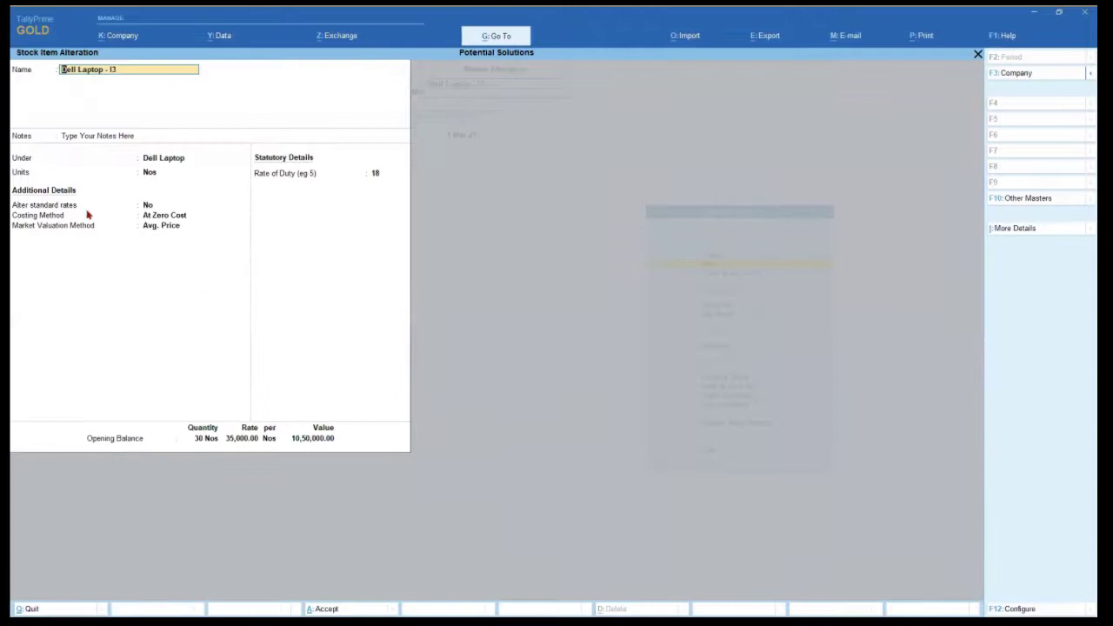
Step: Clear Dell Laptop - I3's costing method and back out to the Gateway of Tally
click(180, 217)
key(Return)
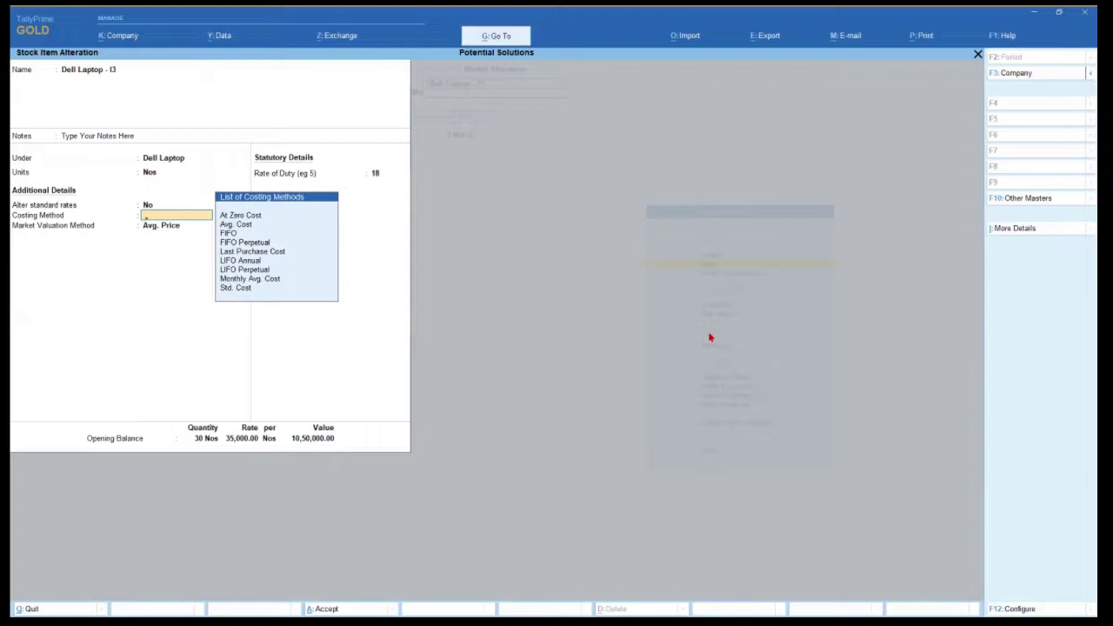
key(Escape)
key(Escape)
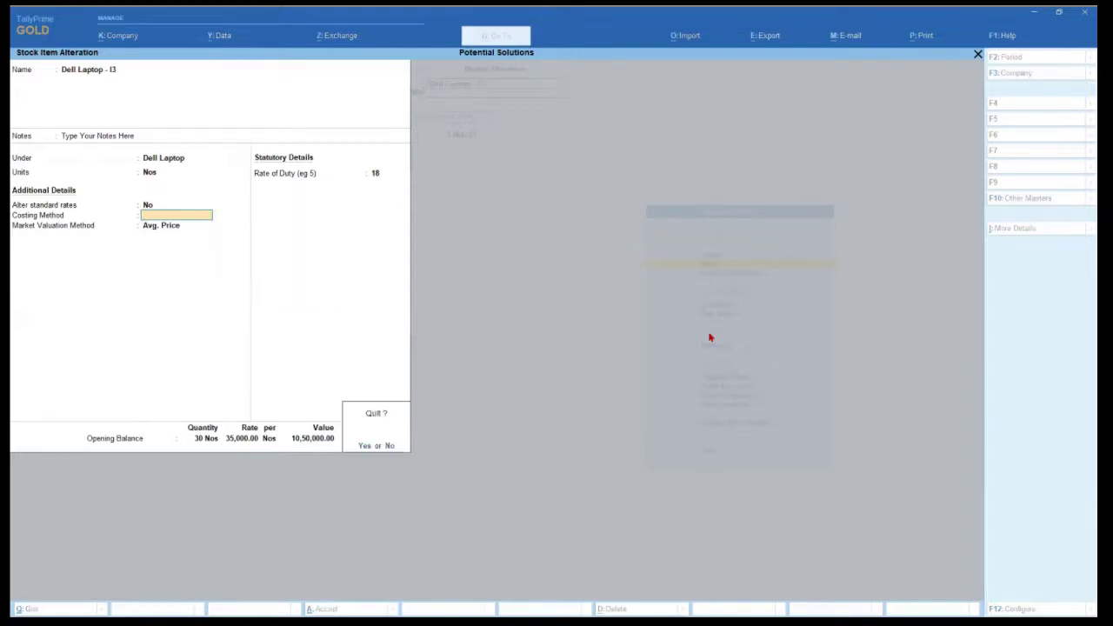
key(Escape)
key(Escape)
key(Escape)
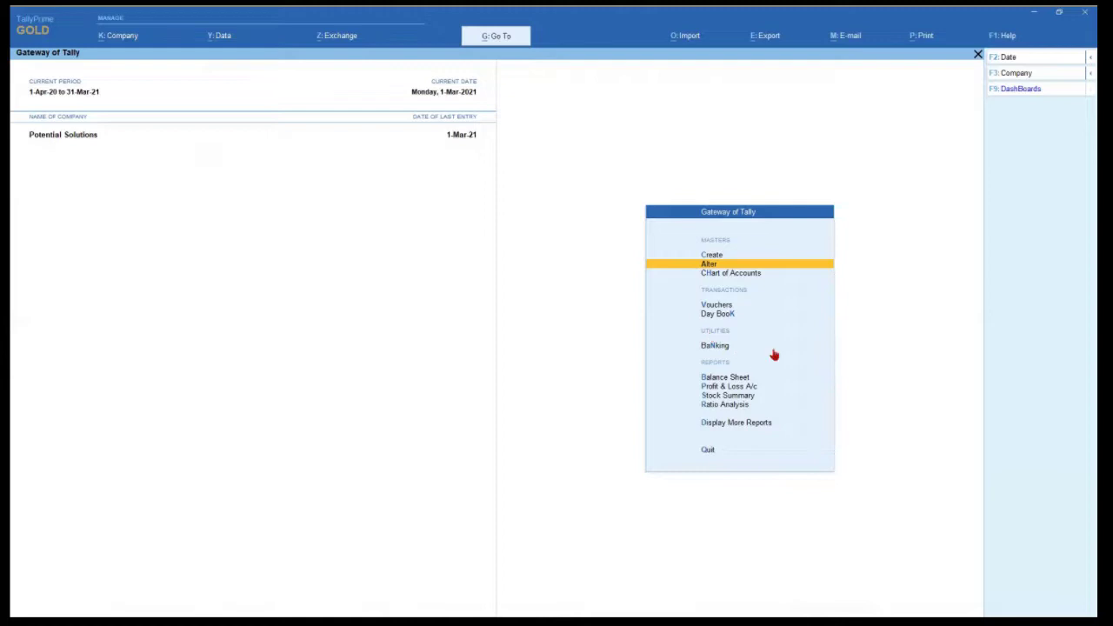
Step: Show the Laptops group item-wise in Stock Summary and open Dell Laptop - I3 for alteration
key(s)
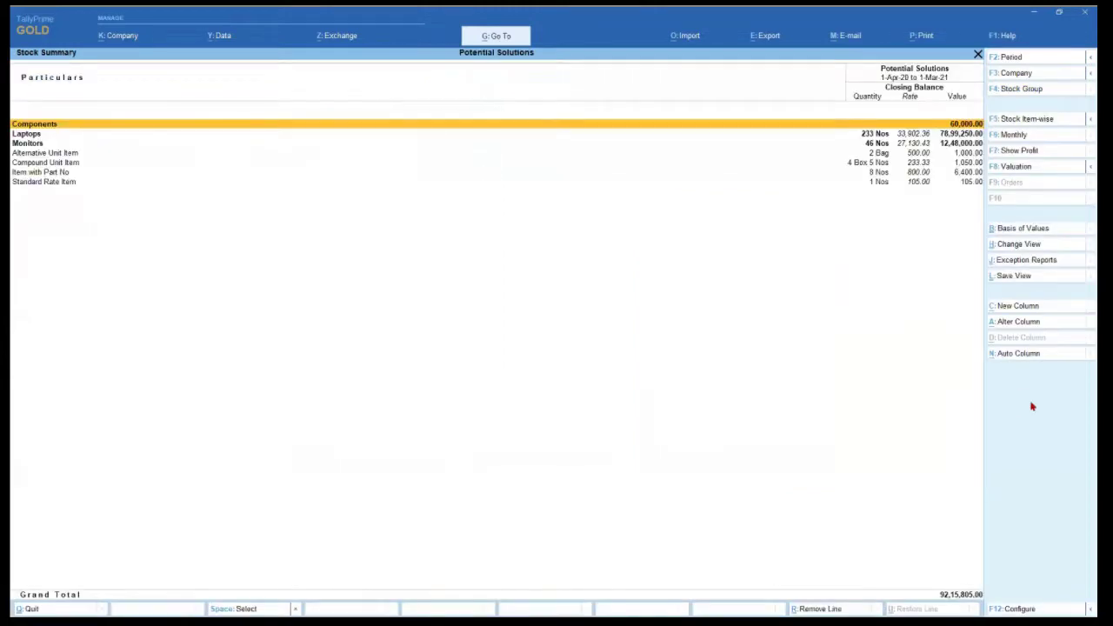
key(Down)
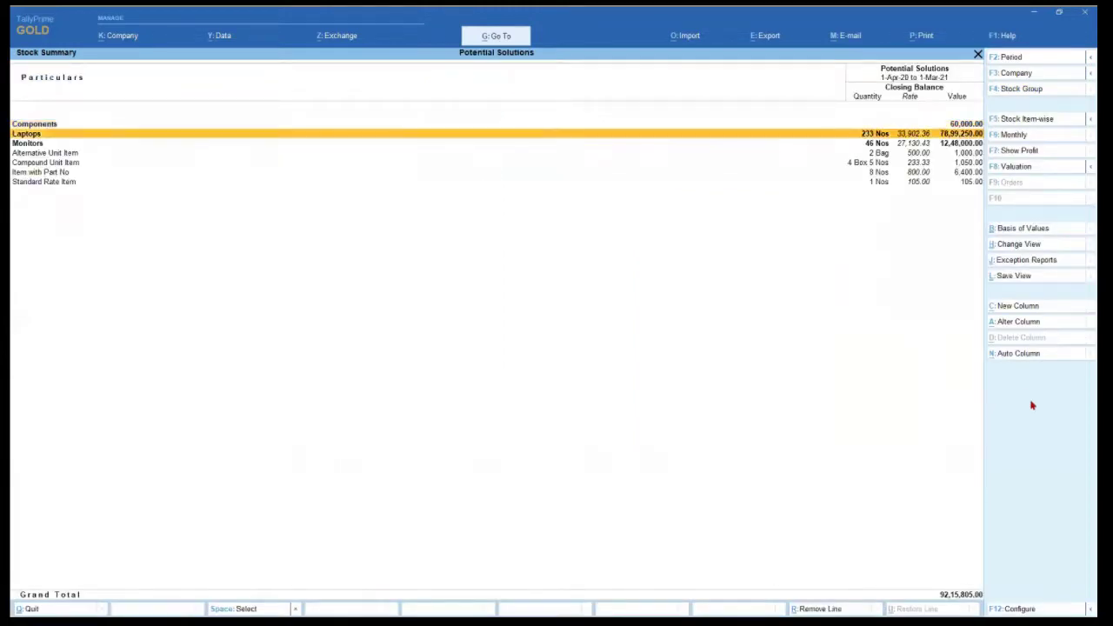
key(Return)
key(F5)
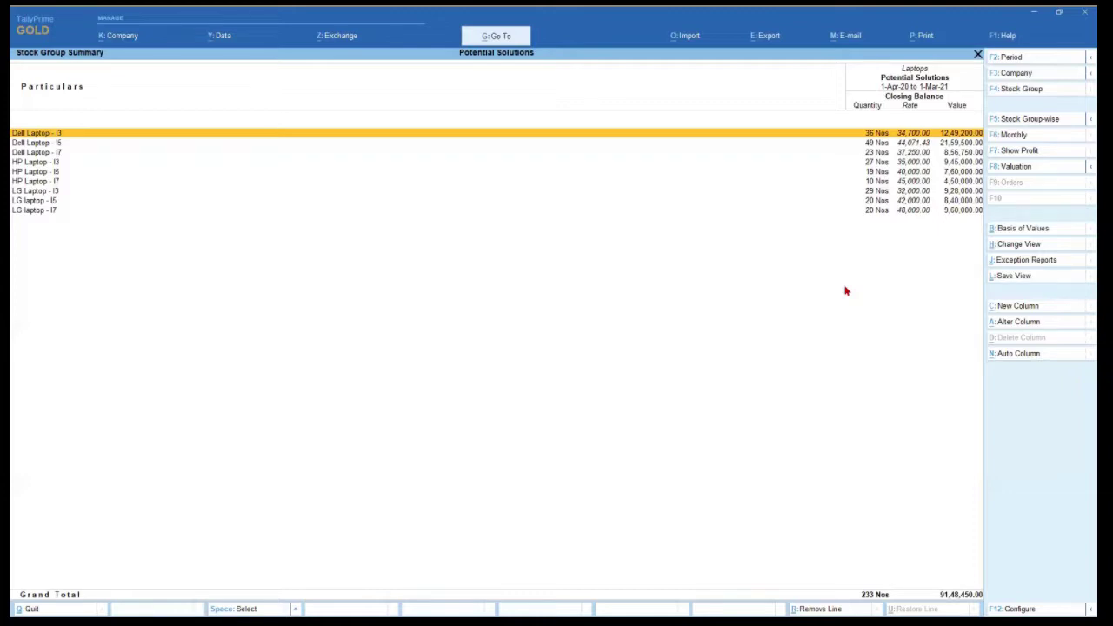
key(ctrl+Return)
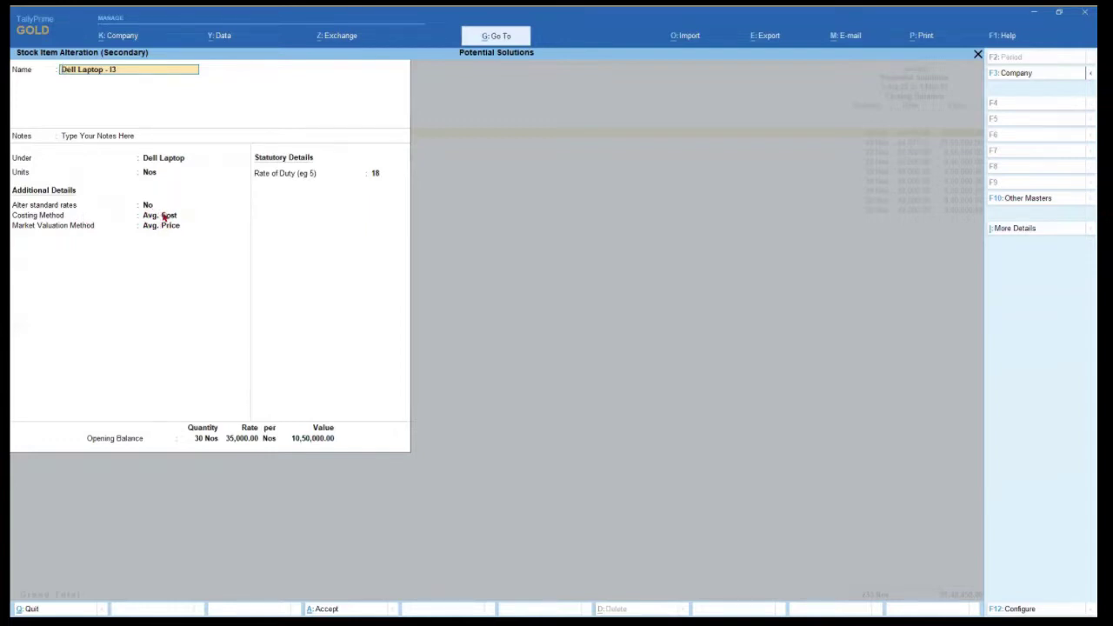
Step: Clear Dell Laptop - I3's costing method to bring up the List of Costing Methods
key(Return)
key(Return)
key(Return)
key(Return)
key(Return)
key(BackSpace)
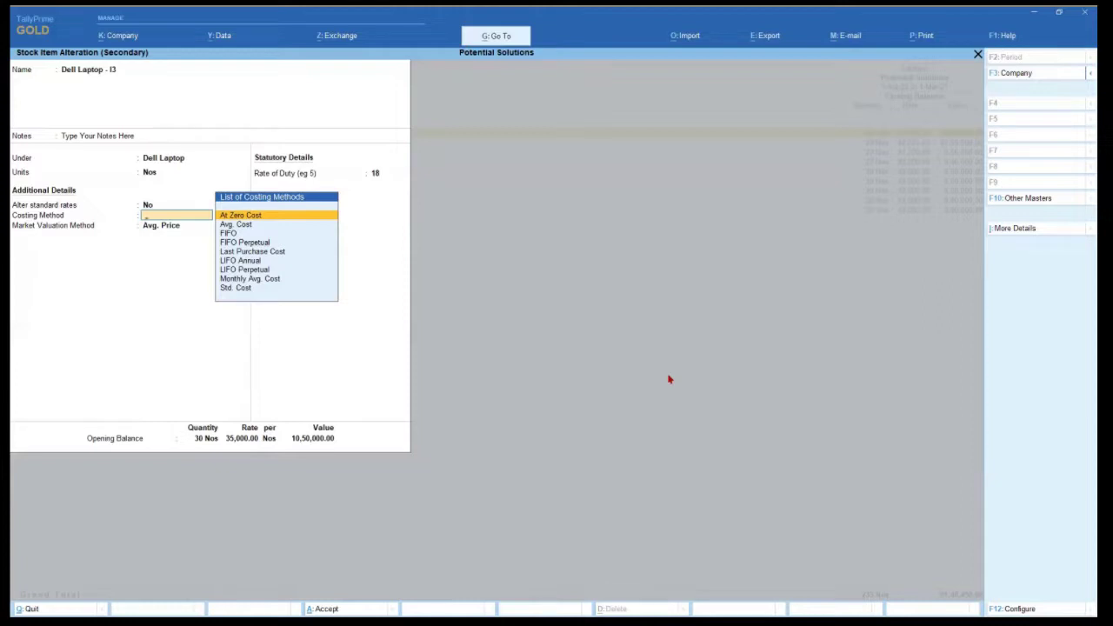
Step: Select At Zero Cost as Dell Laptop - I3's costing method and accept the alteration
key(Return)
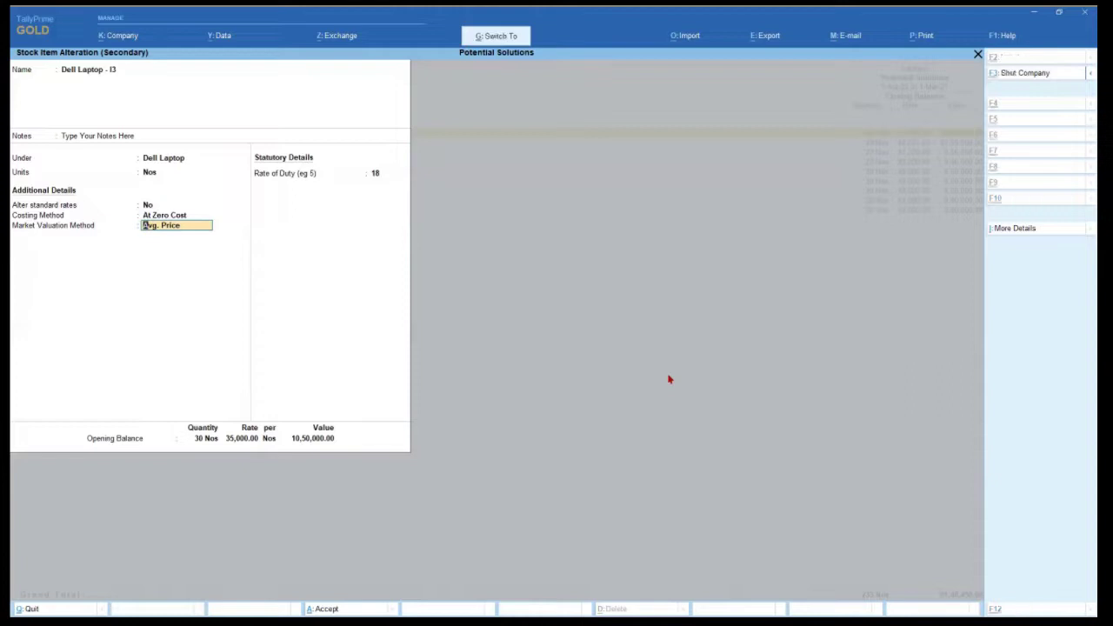
key(Return)
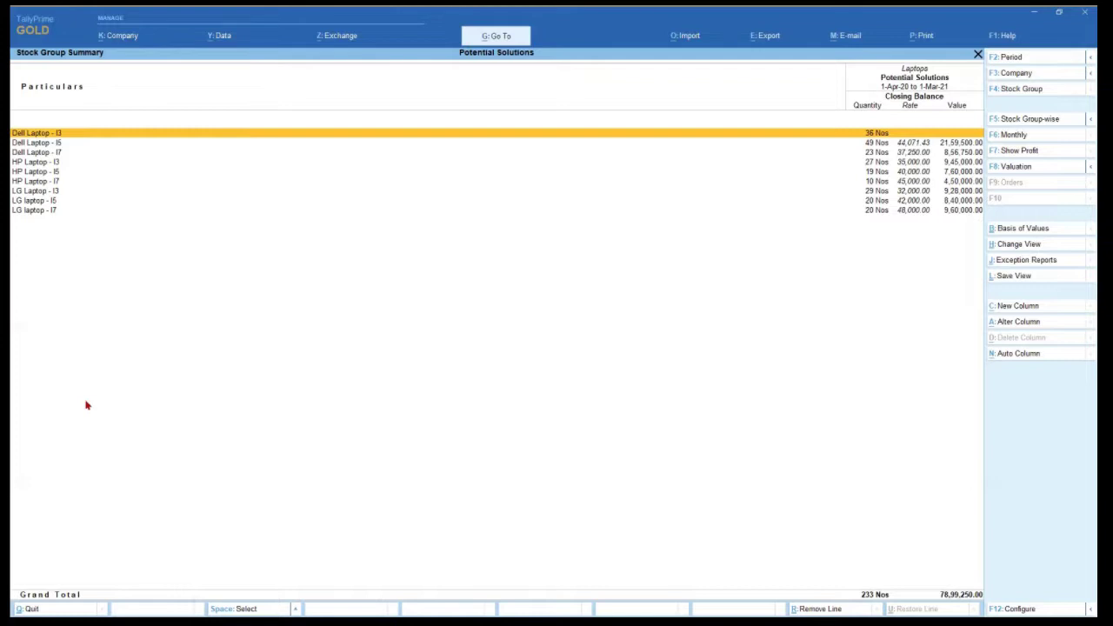
key(Return)
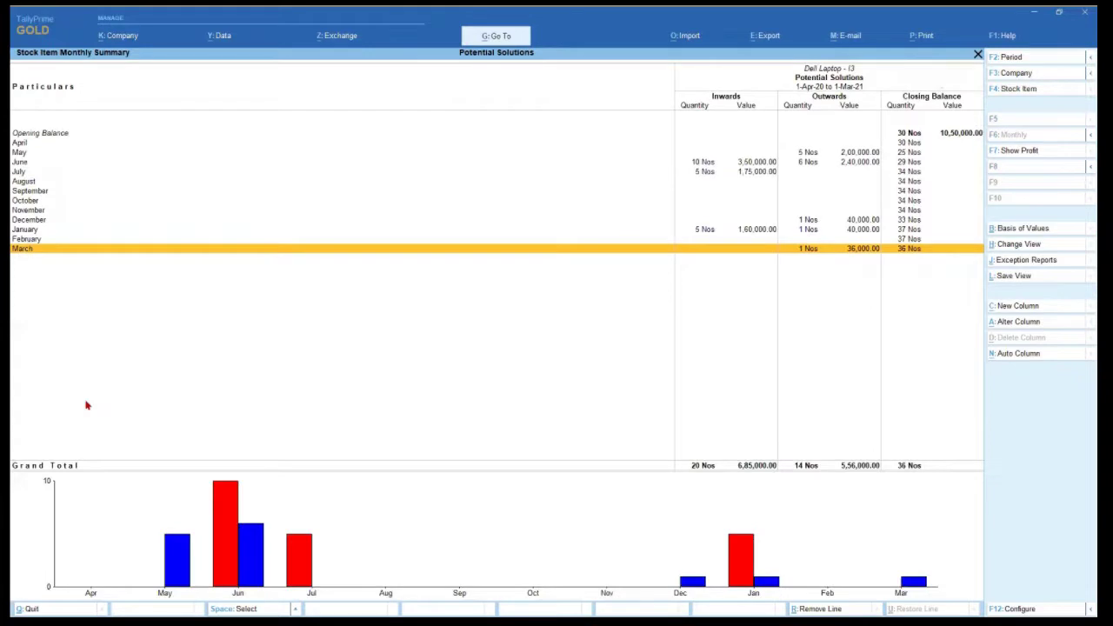
key(Up)
key(Up)
key(Up)
key(Up)
key(Up)
key(Up)
key(Up)
key(Up)
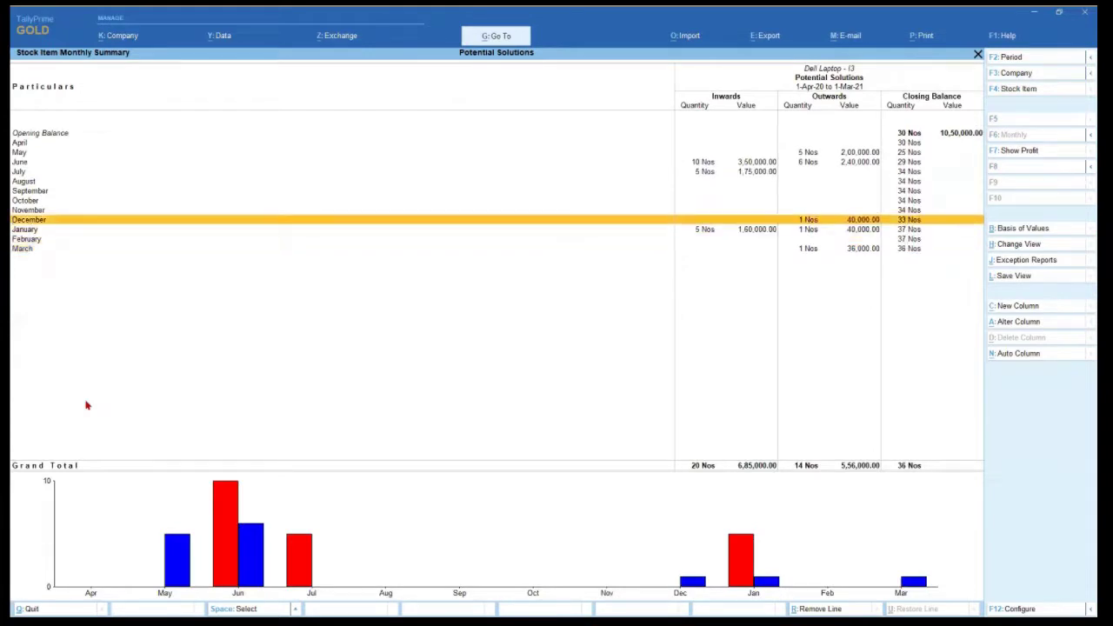
key(Up)
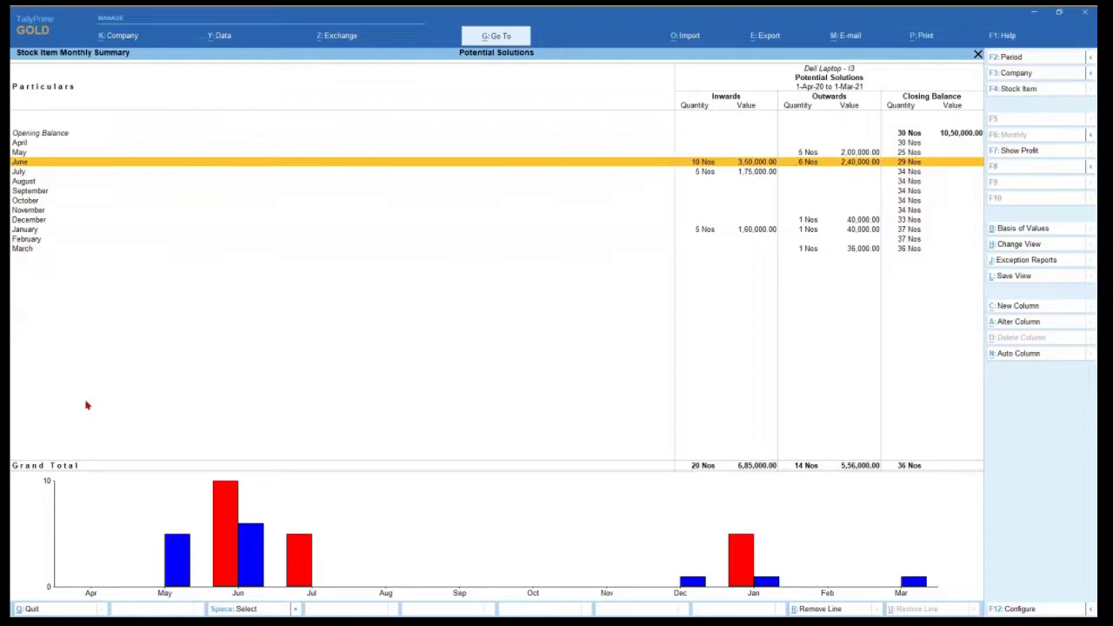
key(Return)
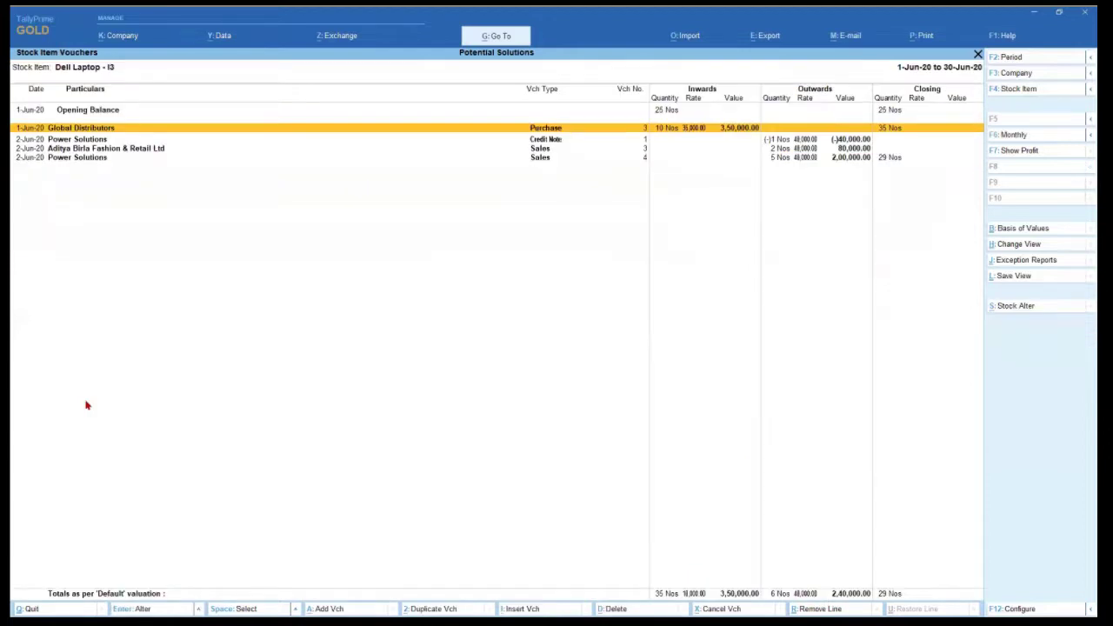
key(Escape)
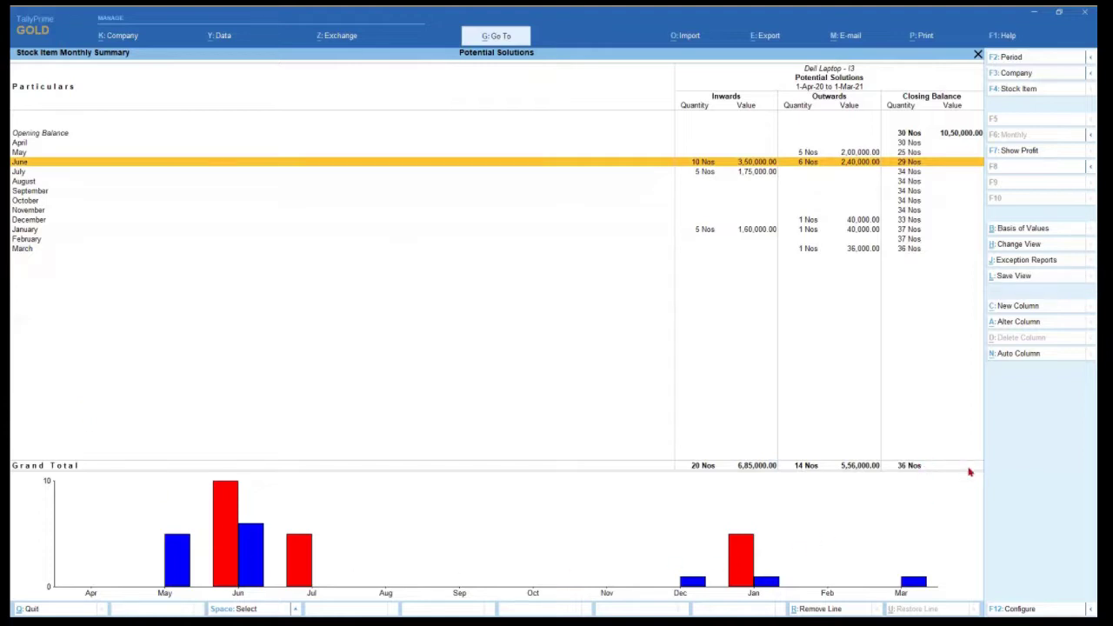
key(Escape)
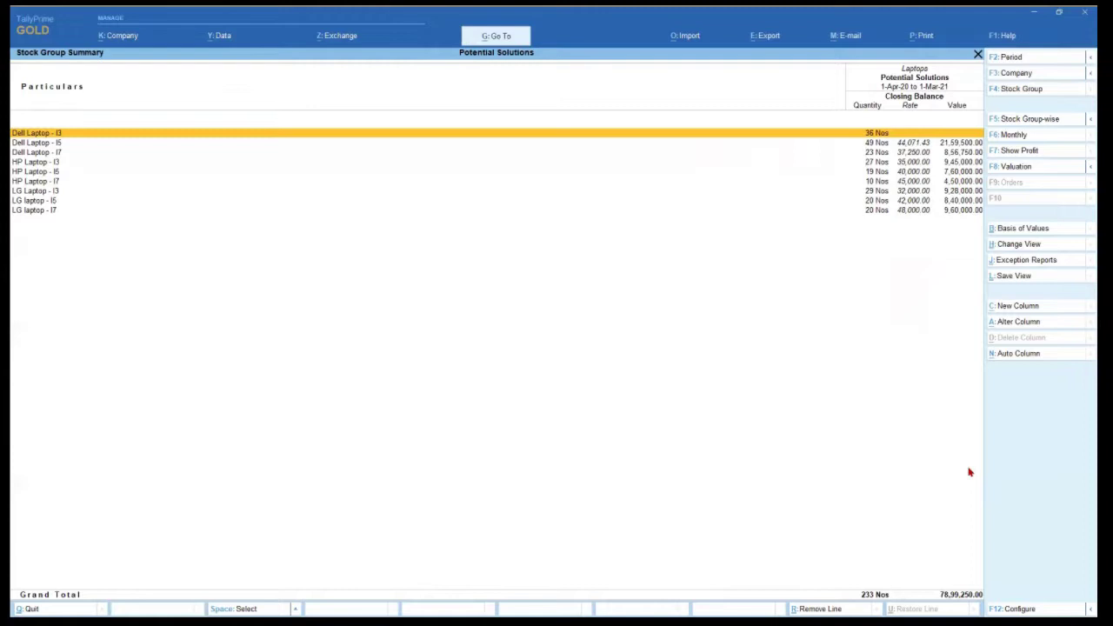
Step: Reopen Dell Laptop - I3, clear its costing method, and move down the list past Avg. Cost to FIFO
key(ctrl+Return)
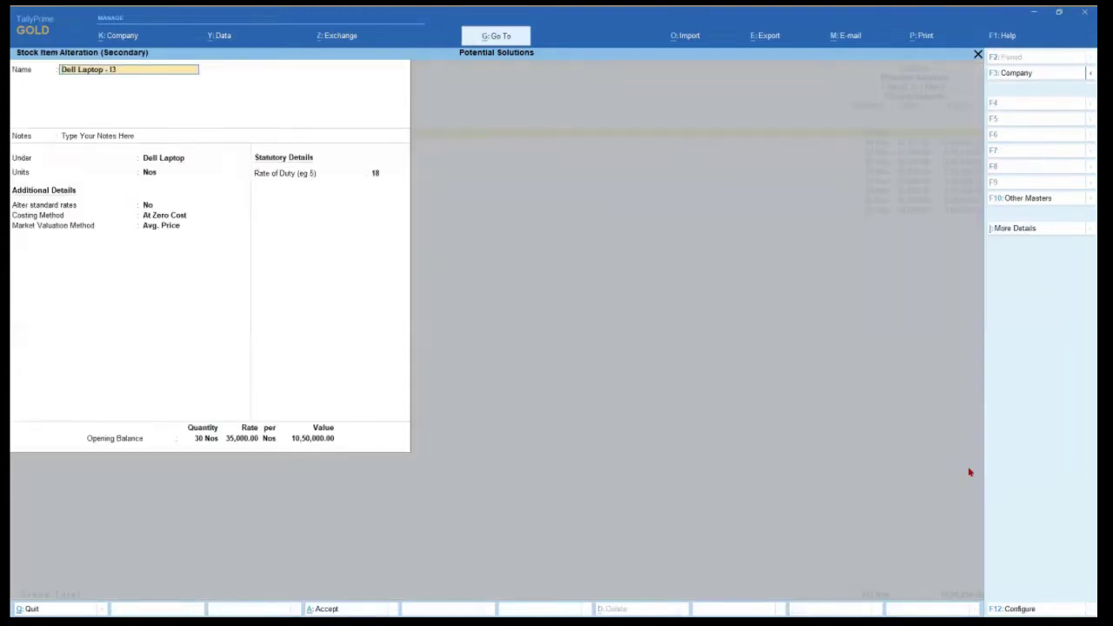
click(178, 216)
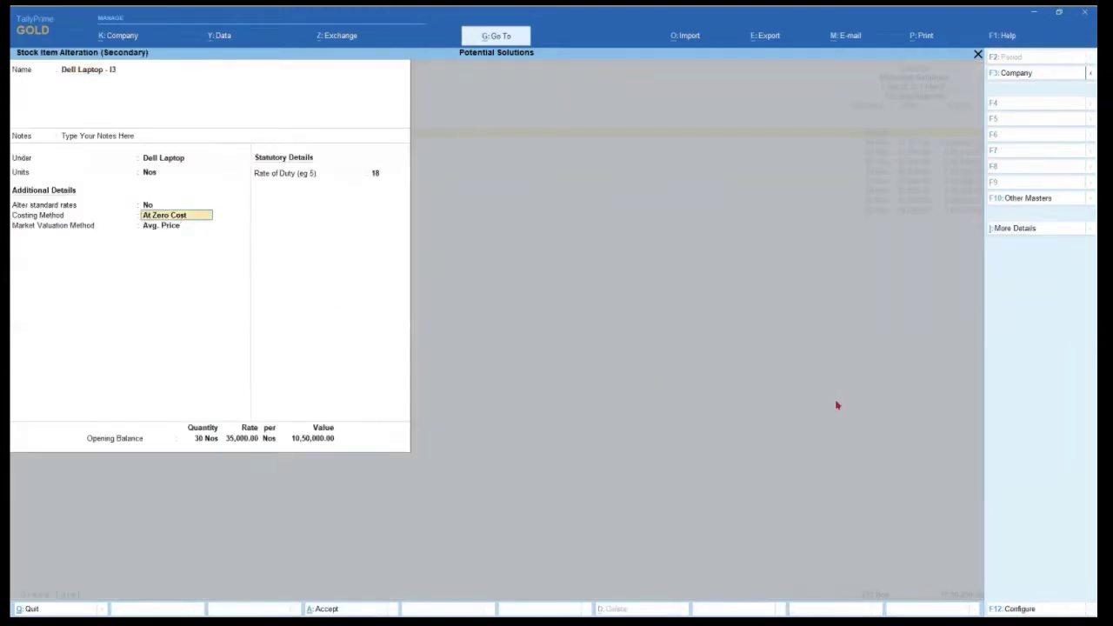
key(BackSpace)
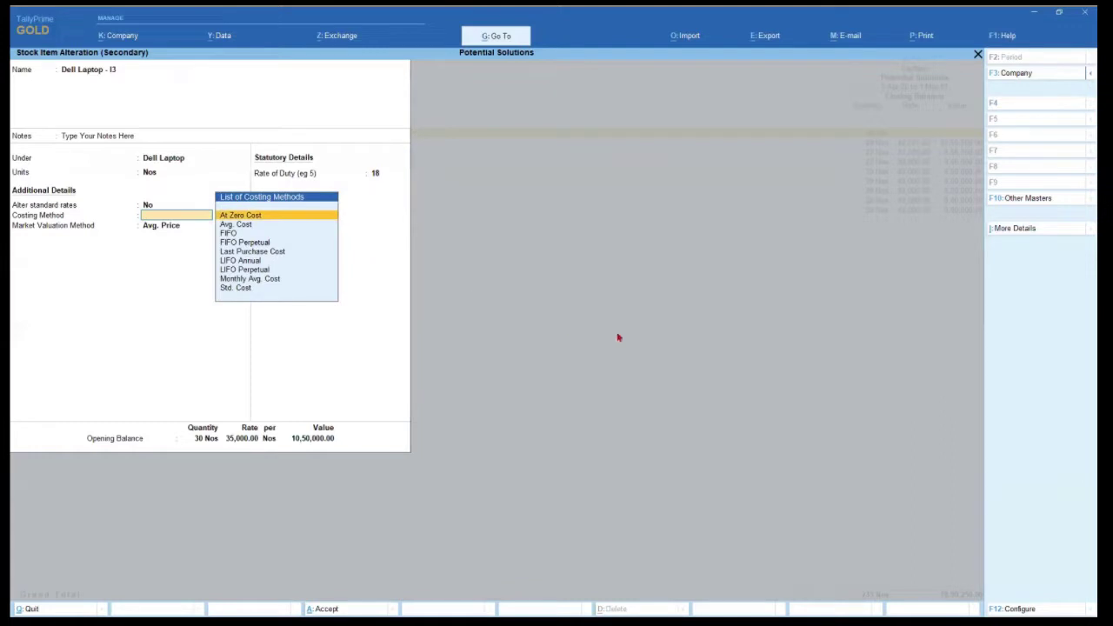
key(Down)
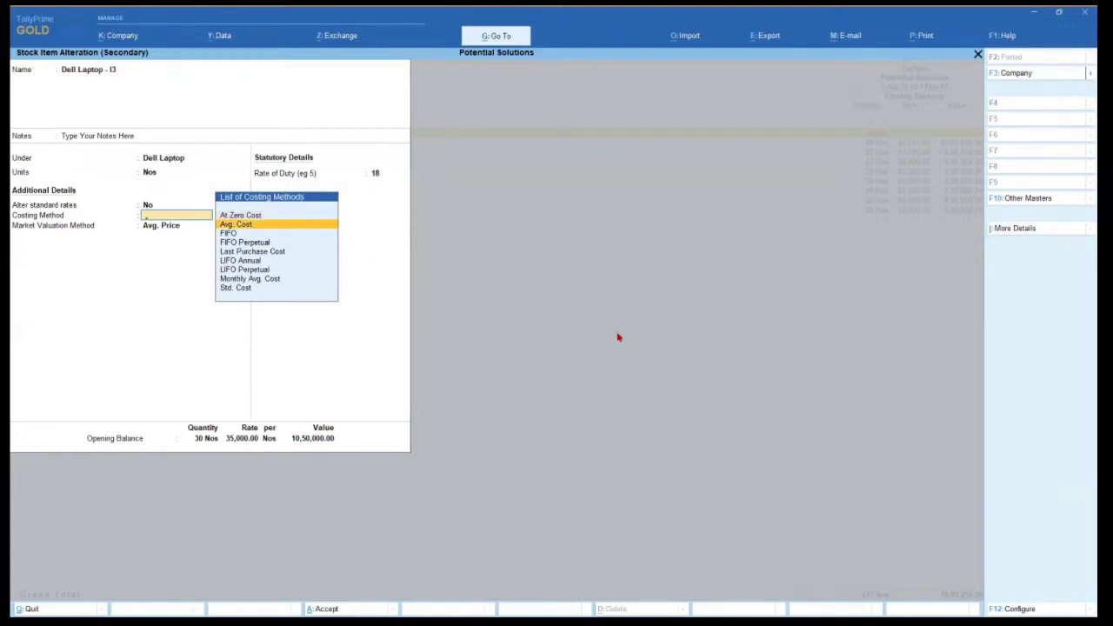
key(Down)
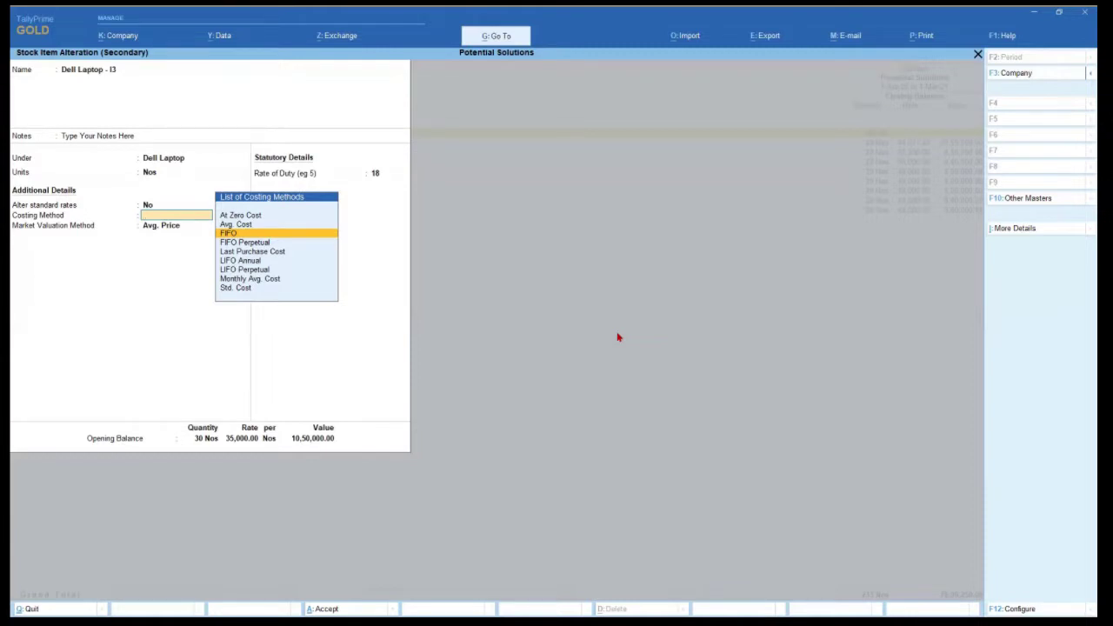
key(Down)
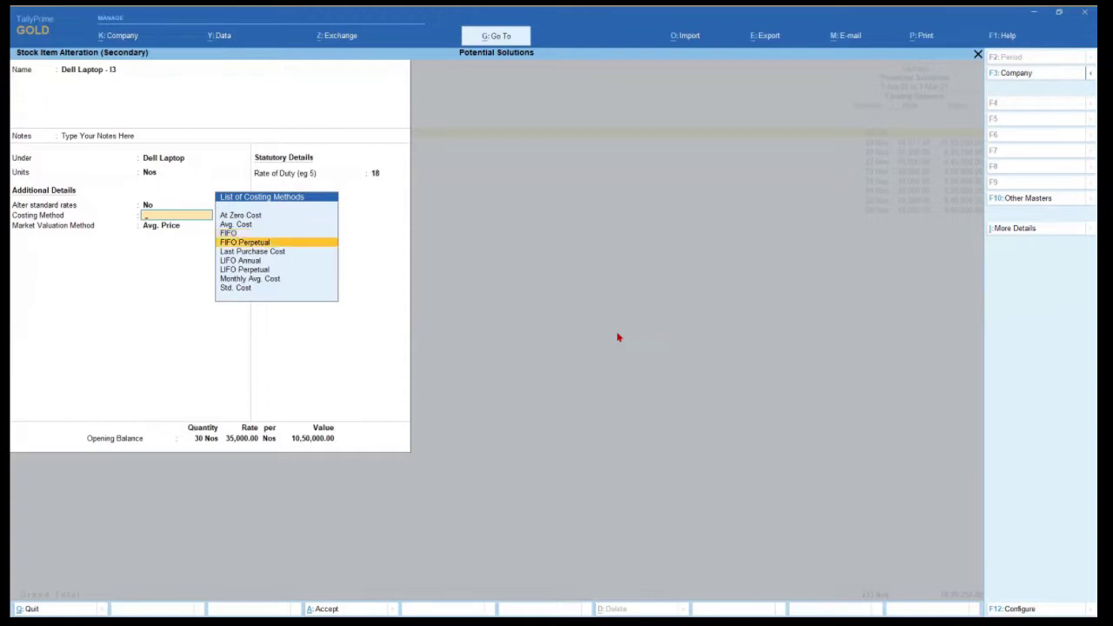